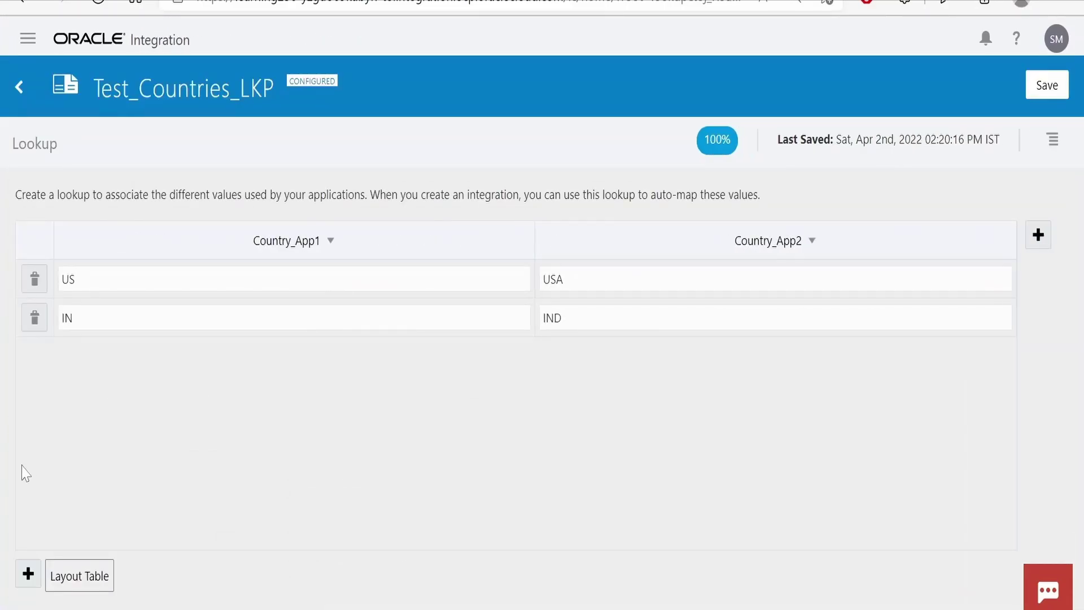
Add four blank value rows beneath the US and IN entries of Test_Countries_LKP.
{"action": "left_click", "coordinate": [28, 575]}
{"action": "left_click", "coordinate": [28, 575]}
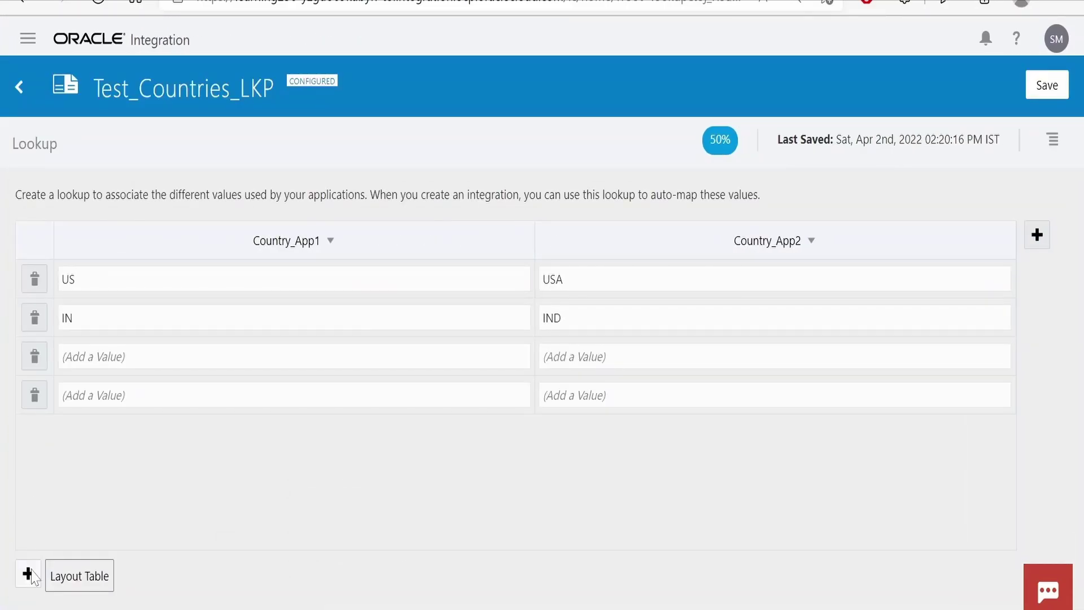
{"action": "left_click", "coordinate": [29, 574]}
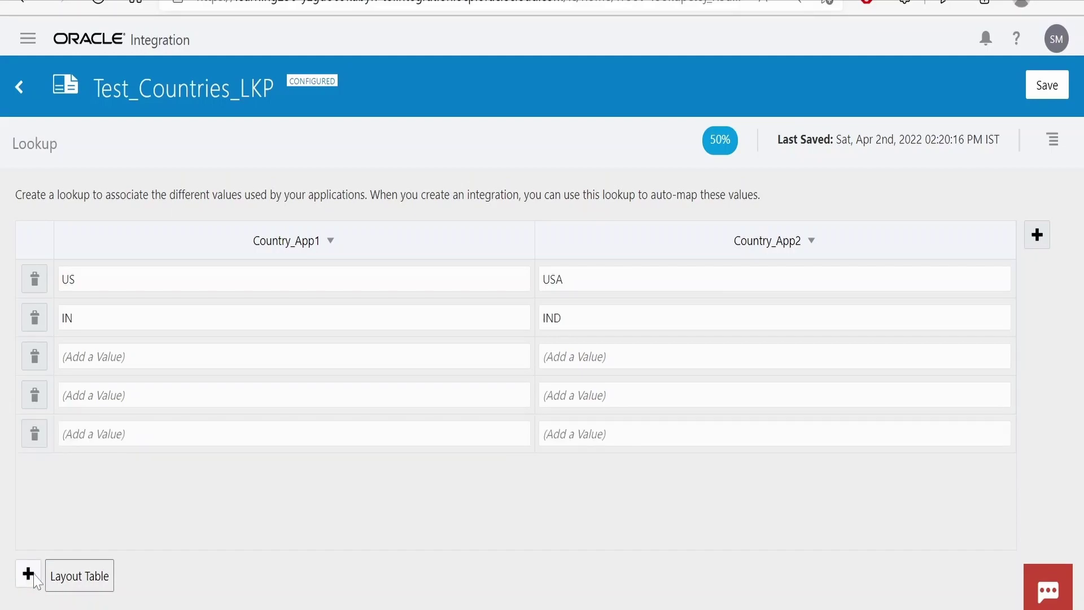
{"action": "left_click", "coordinate": [28, 575]}
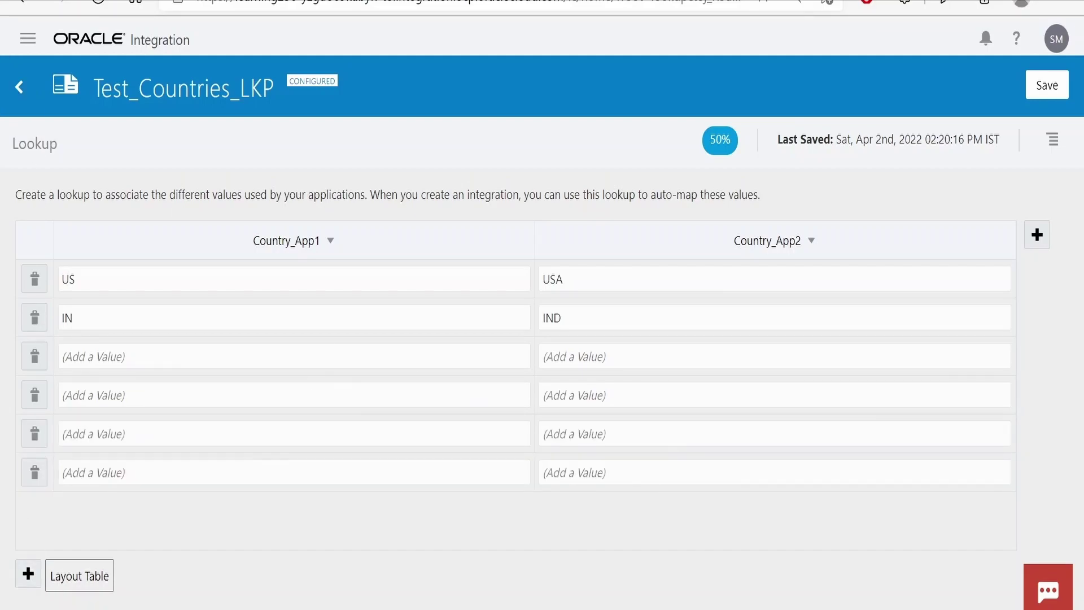
Discard the empty rows and export Test_Countries_LKP to Test_Countries_LKP.csv in Downloads.
{"action": "left_click", "coordinate": [6, 102]}
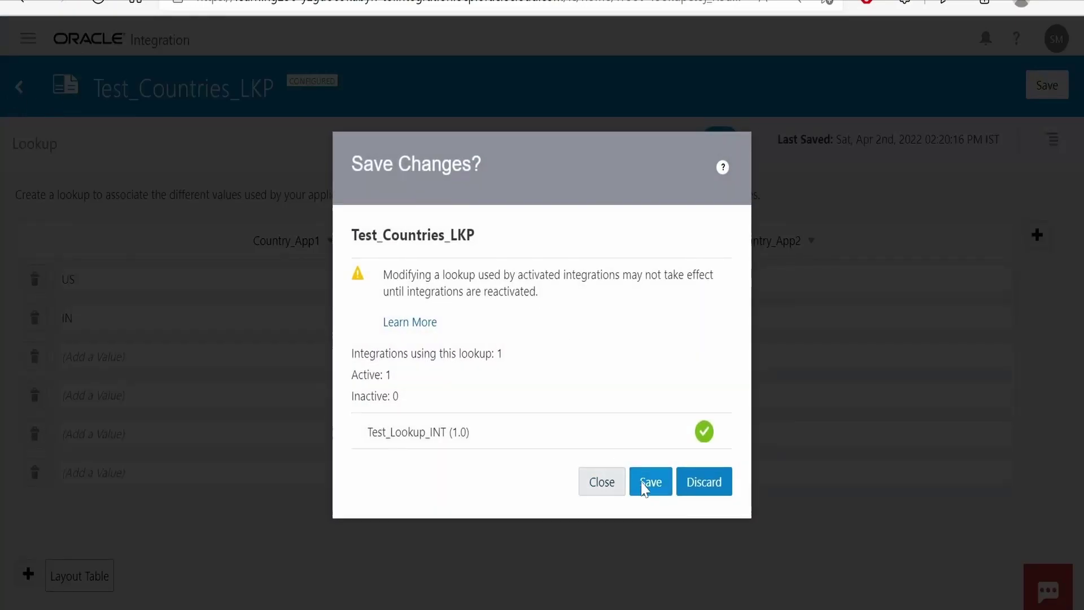
{"action": "left_click", "coordinate": [704, 483]}
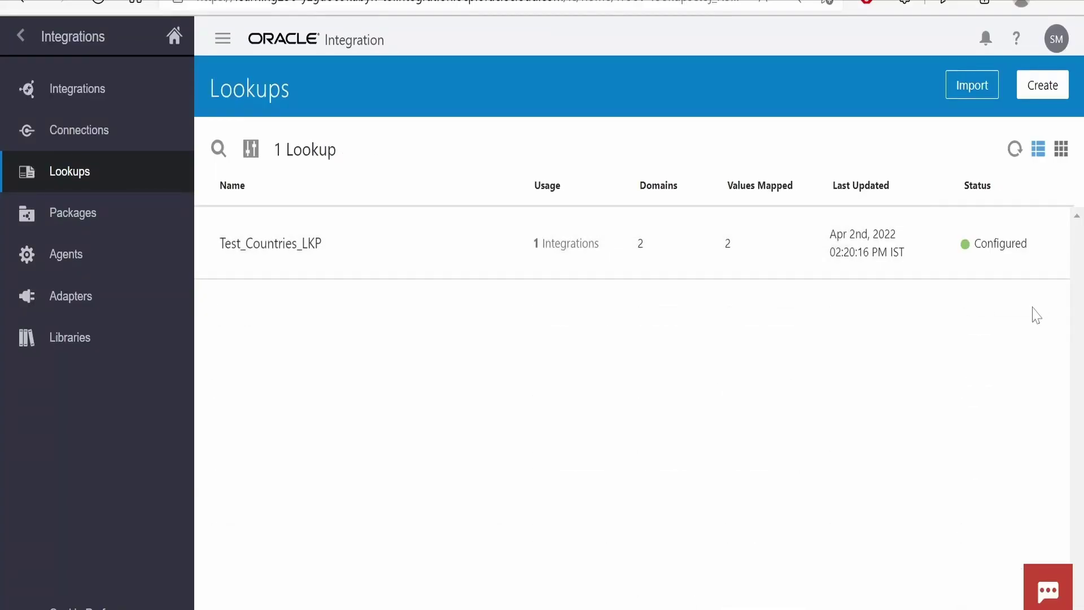
{"action": "mouse_move", "coordinate": [542, 243]}
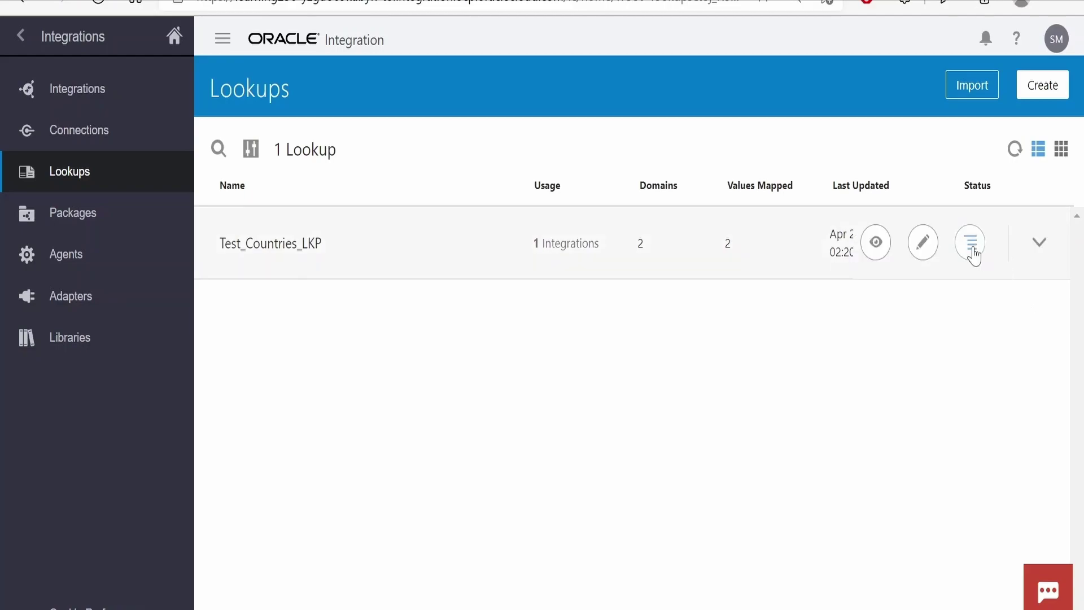
{"action": "left_click", "coordinate": [972, 251]}
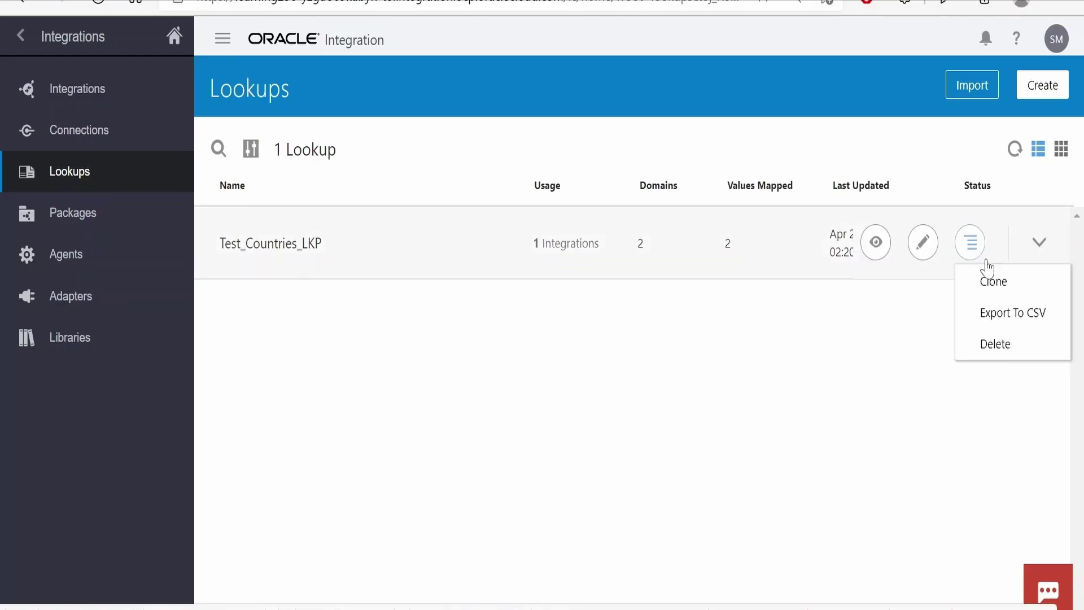
{"action": "left_click", "coordinate": [999, 315]}
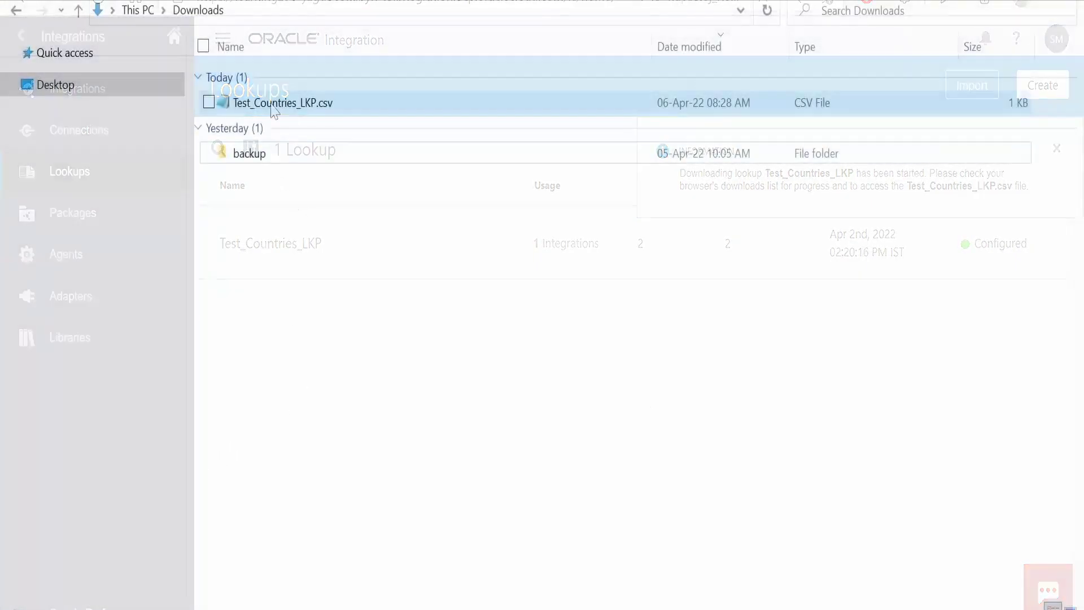
{"action": "left_click", "coordinate": [272, 108]}
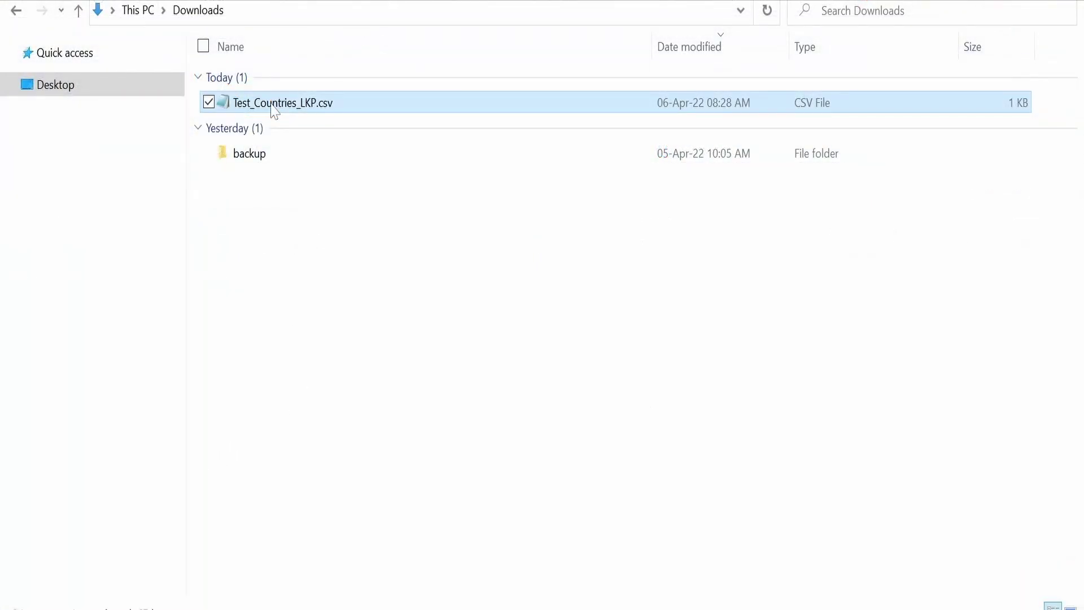
{"action": "right_click", "coordinate": [274, 111]}
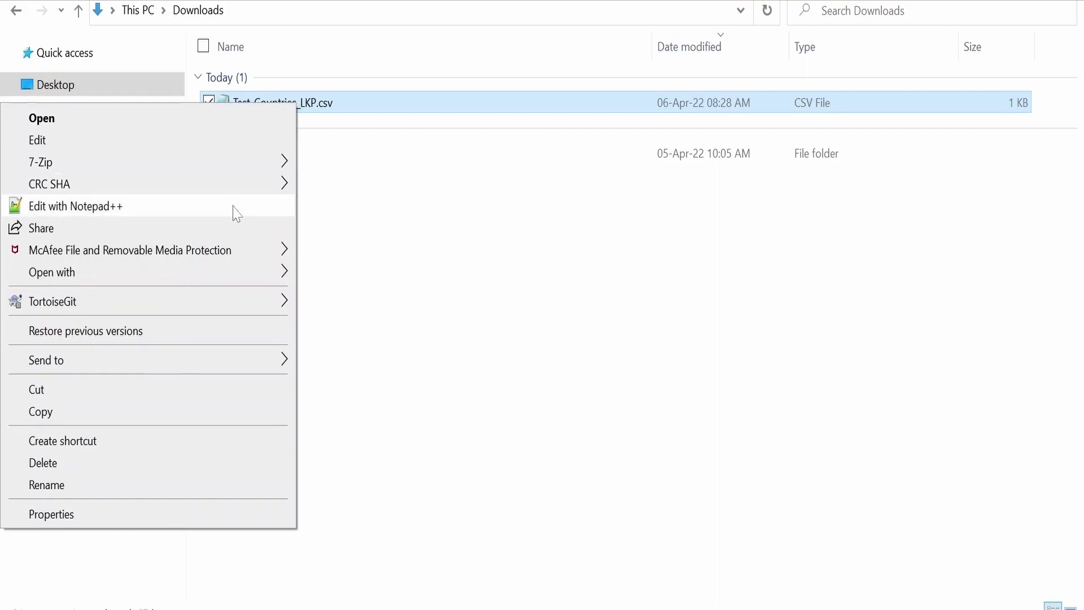
Open Test_Countries_LKP.csv in Notepad++ and inspect the lookup name and Country_App1,Country_App2 header.
{"action": "left_click", "coordinate": [234, 206]}
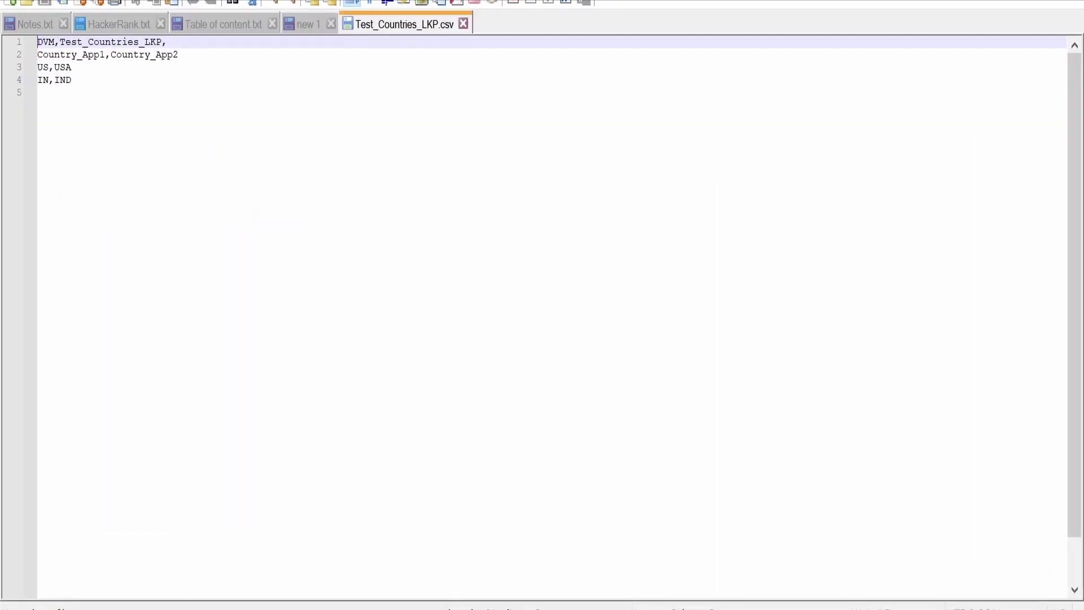
{"action": "double_click", "coordinate": [85, 44]}
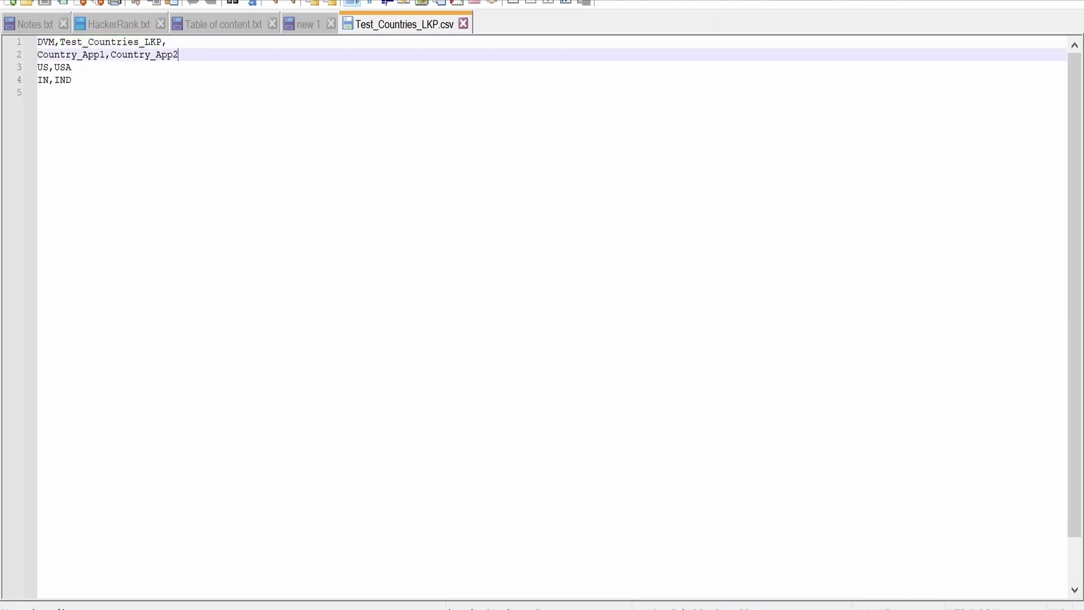
{"action": "left_click_drag", "start_coordinate": [180, 55], "coordinate": [35, 56]}
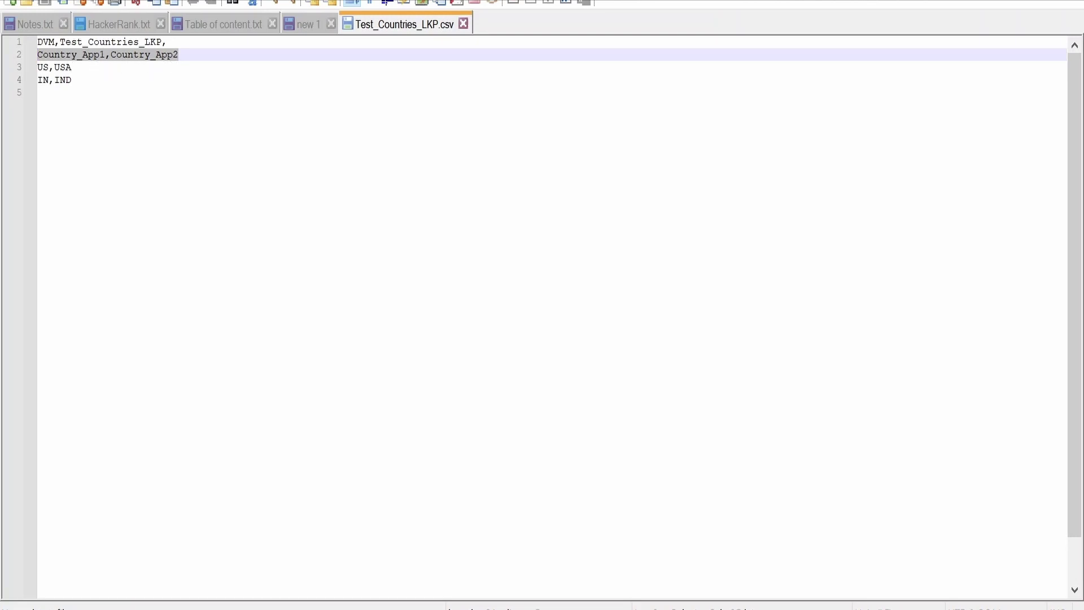
Add rows a,1 through e,5 after IN,IND, save the CSV, and return to the browser.
{"action": "left_click", "coordinate": [72, 80]}
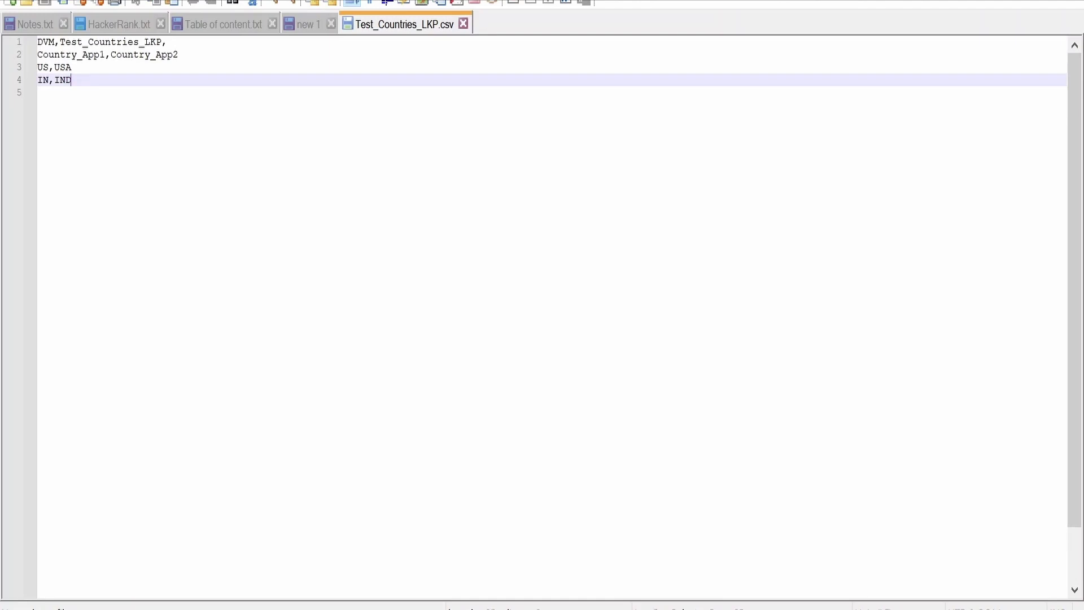
{"action": "key", "text": "Return"}
{"action": "type", "text": "a,"}
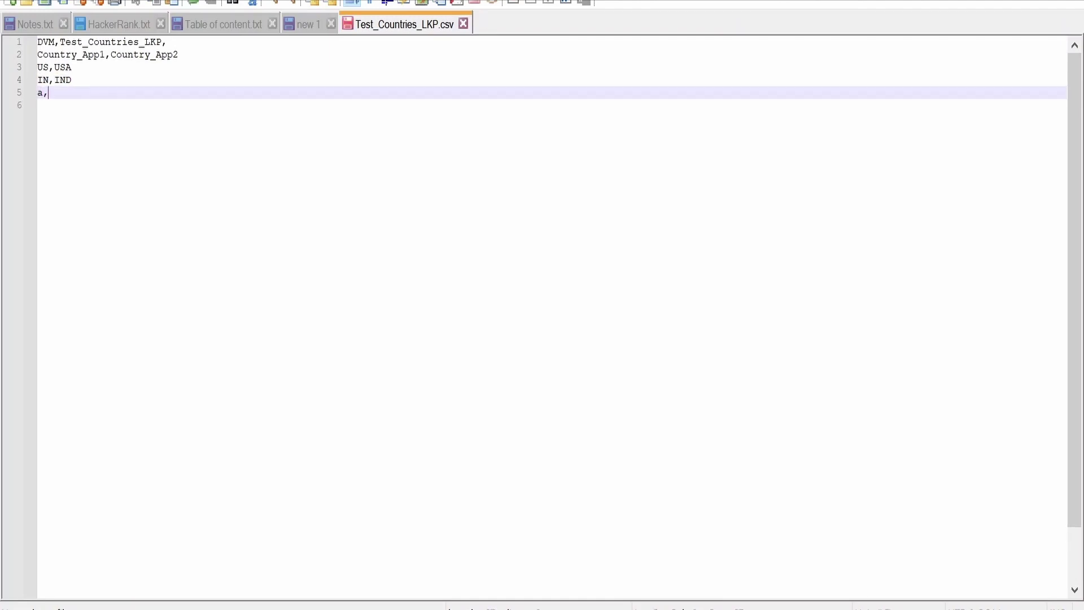
{"action": "type", "text": "1"}
{"action": "key", "text": "Return"}
{"action": "type", "text": "b,"}
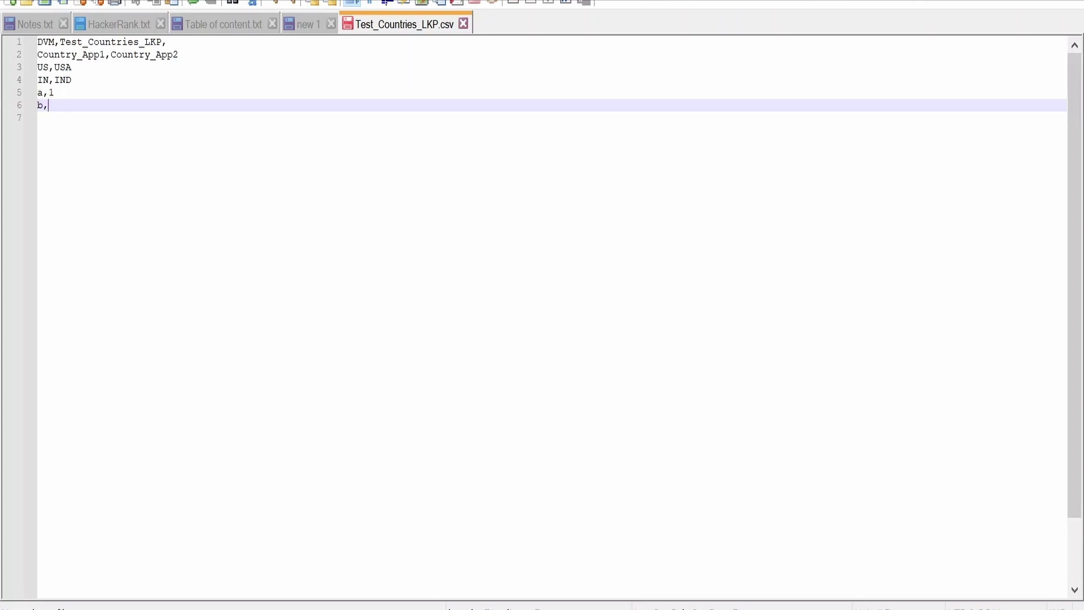
{"action": "type", "text": "2"}
{"action": "key", "text": "Return"}
{"action": "type", "text": "c,3"}
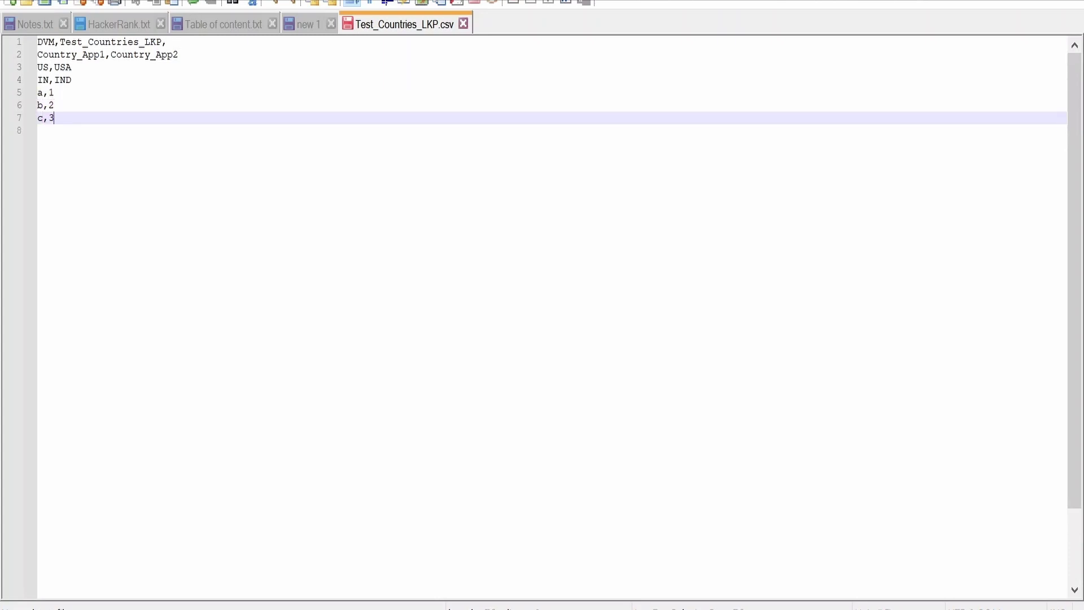
{"action": "key", "text": "Return"}
{"action": "type", "text": "d,4"}
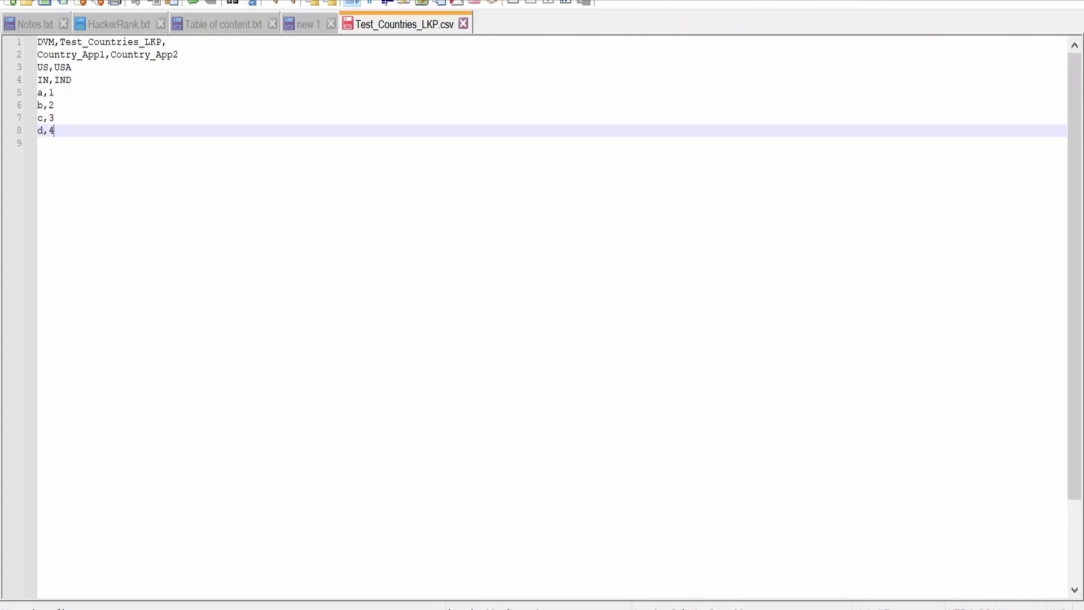
{"action": "key", "text": "Return"}
{"action": "type", "text": "e,5"}
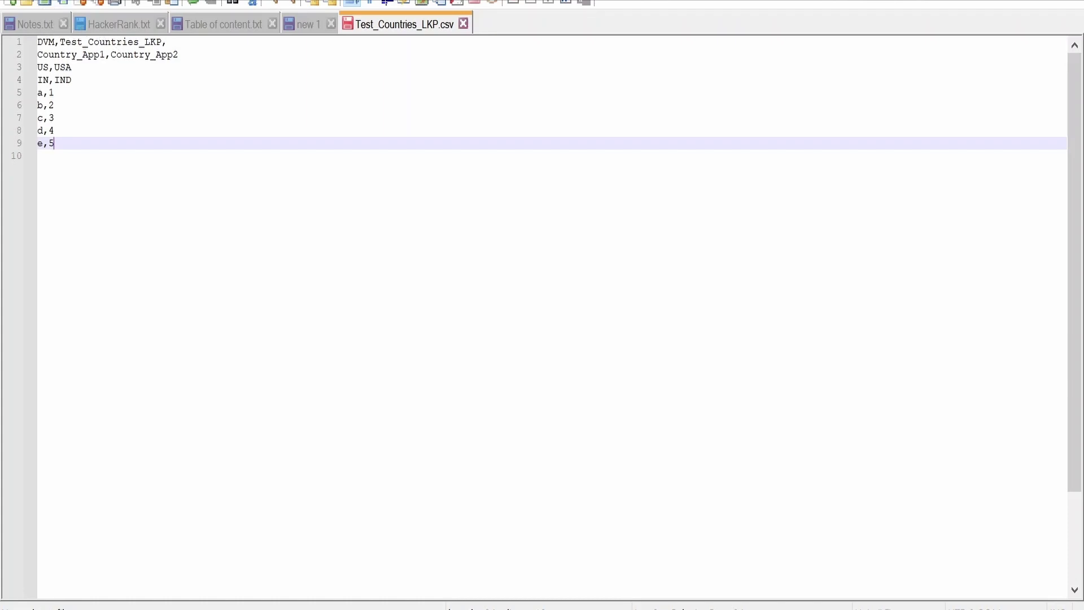
{"action": "left_click", "coordinate": [45, 4]}
{"action": "key", "text": "alt+Tab"}
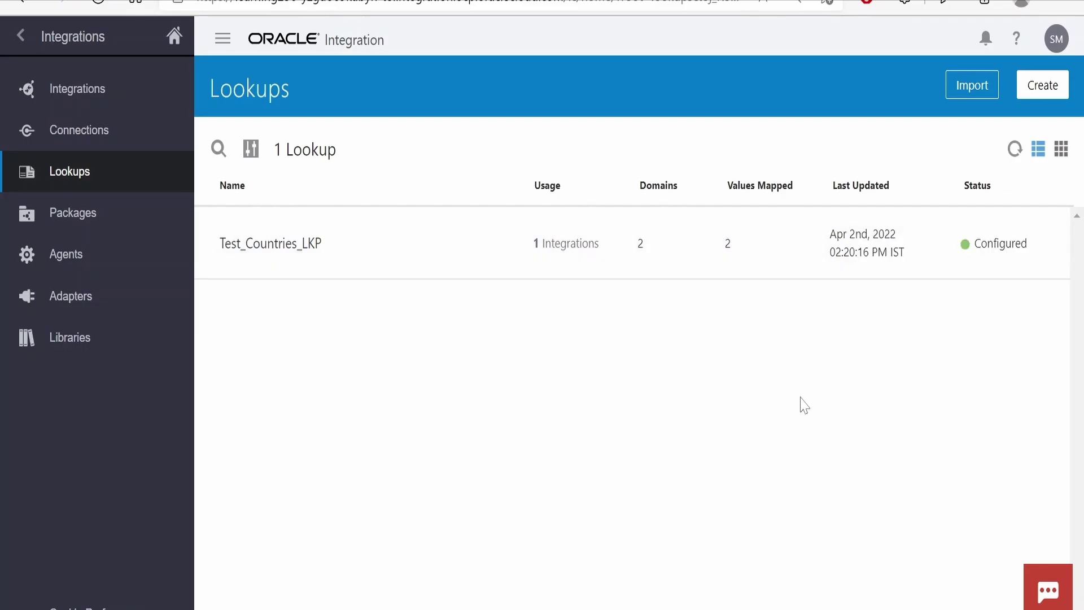
Import Test_Countries_LKP.csv with Import And Replace, leaving the lookup with 7 mapped values.
{"action": "left_click", "coordinate": [960, 95]}
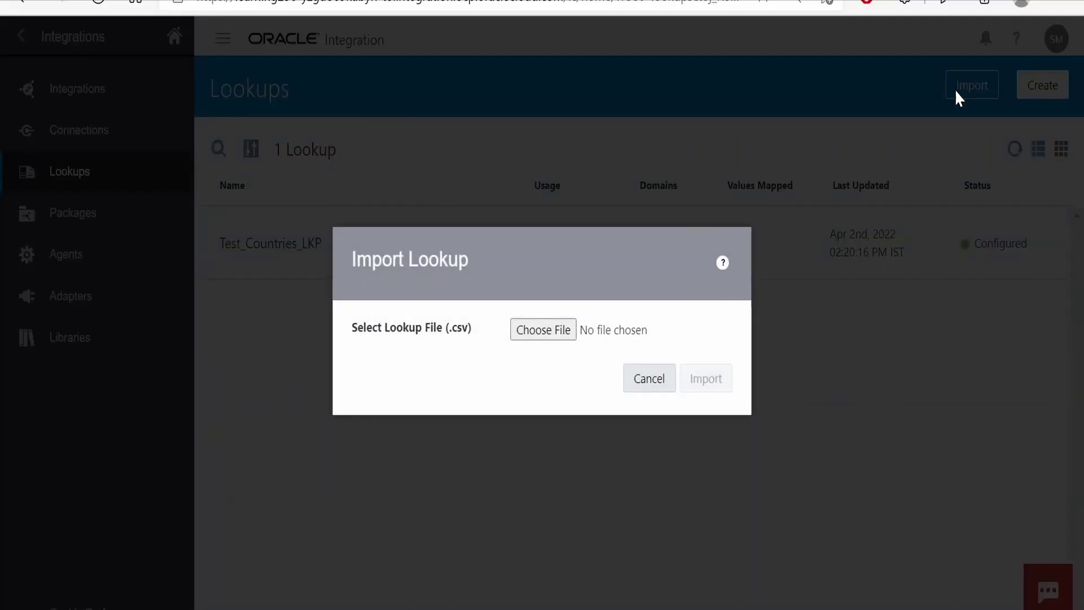
{"action": "left_click", "coordinate": [543, 330]}
{"action": "left_click", "coordinate": [390, 291]}
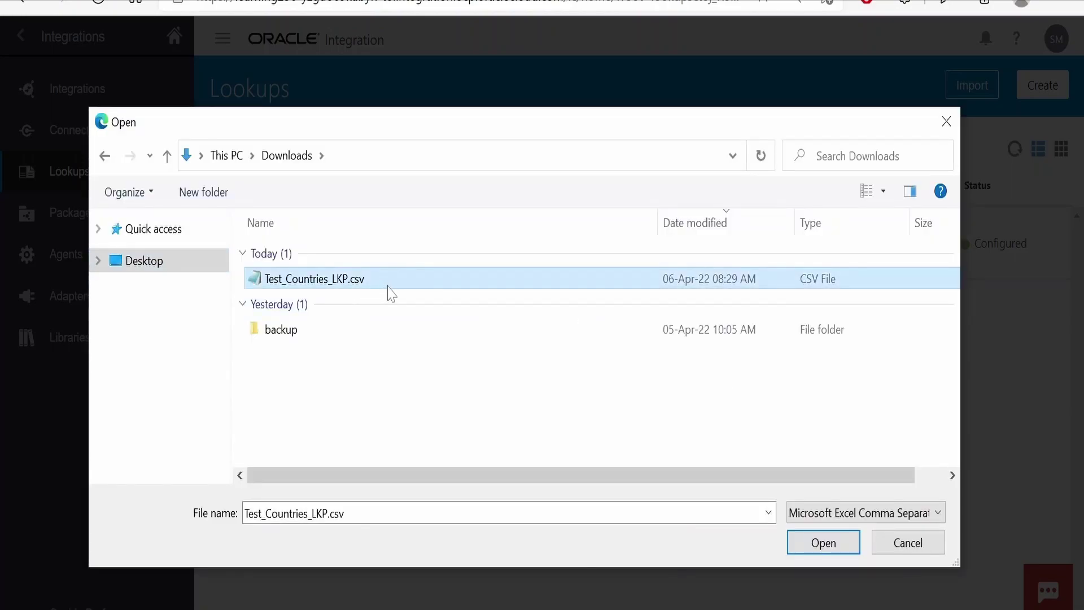
{"action": "left_click", "coordinate": [823, 543]}
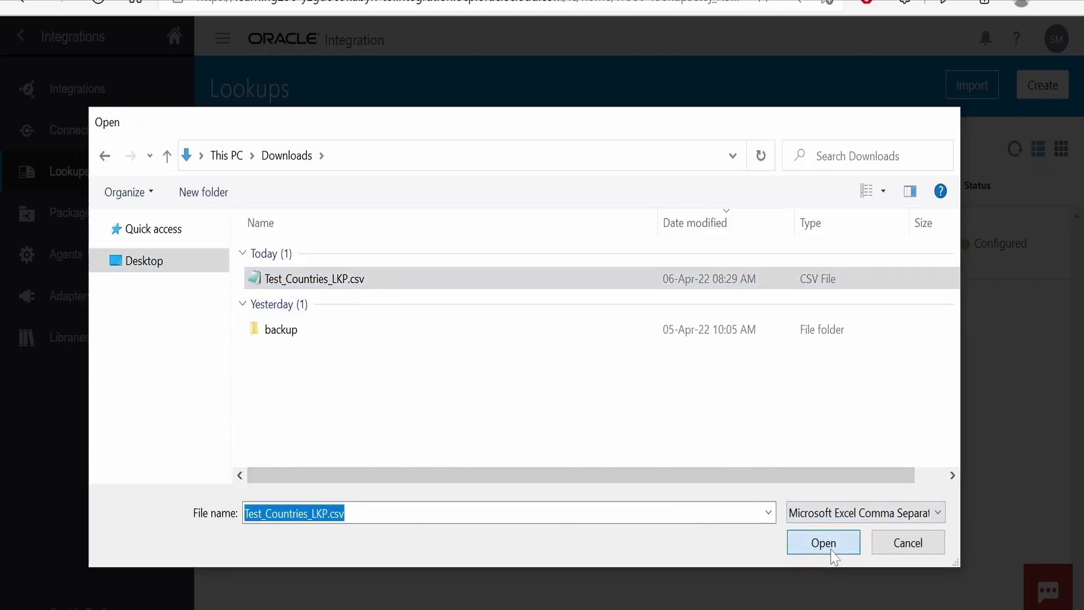
{"action": "left_click", "coordinate": [716, 388]}
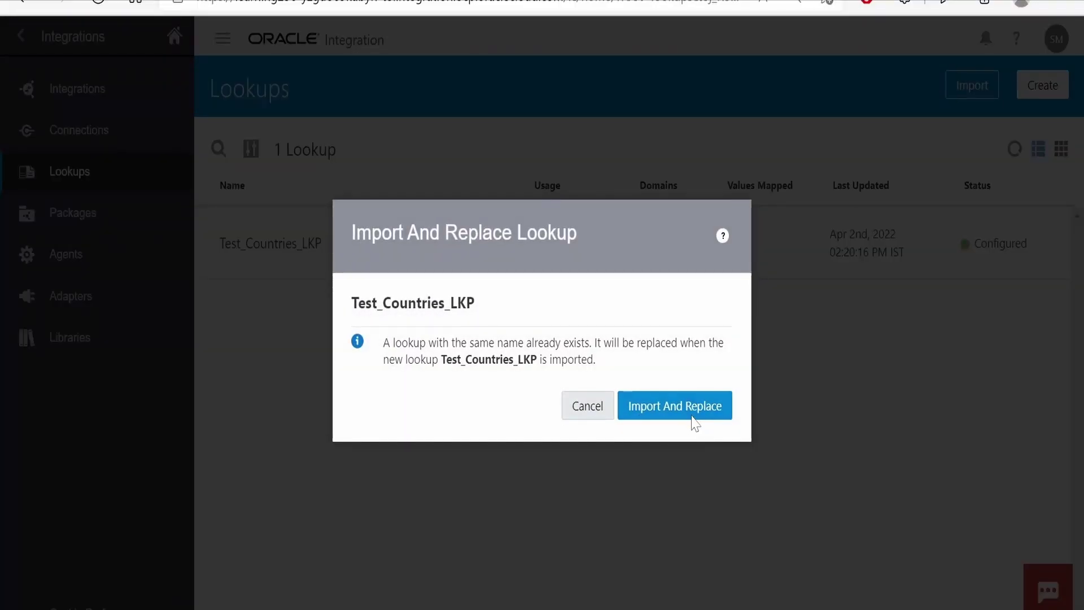
{"action": "left_click", "coordinate": [684, 410]}
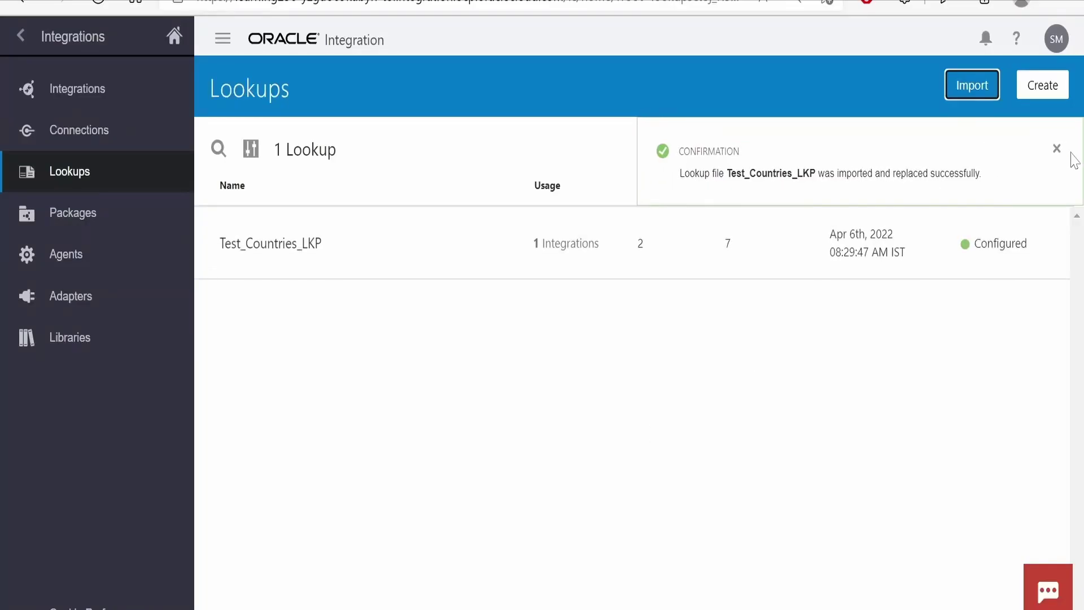
Dismiss the import banner and view Test_Countries_LKP's rows read-only.
{"action": "left_click", "coordinate": [1075, 149]}
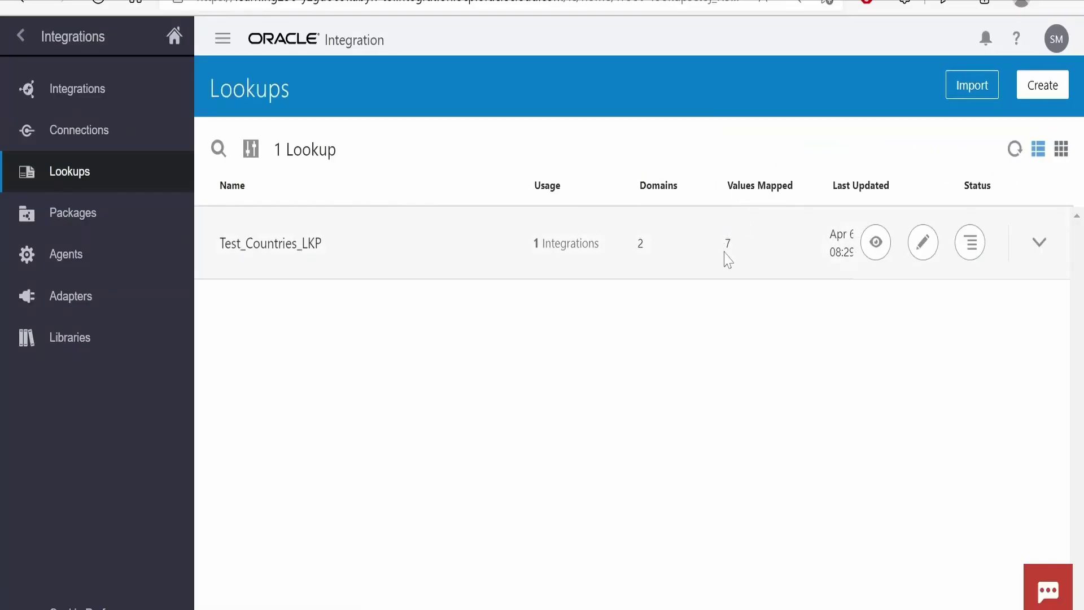
{"action": "mouse_move", "coordinate": [875, 246]}
{"action": "left_click", "coordinate": [876, 258]}
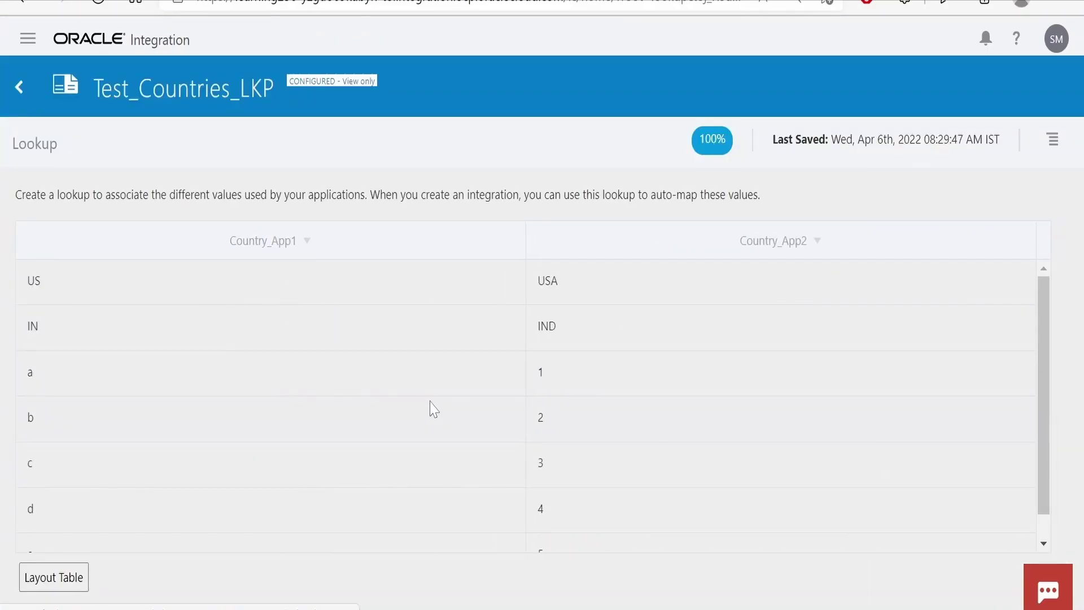
{"action": "scroll", "coordinate": [430, 411], "scroll_direction": "down", "scroll_amount": 1}
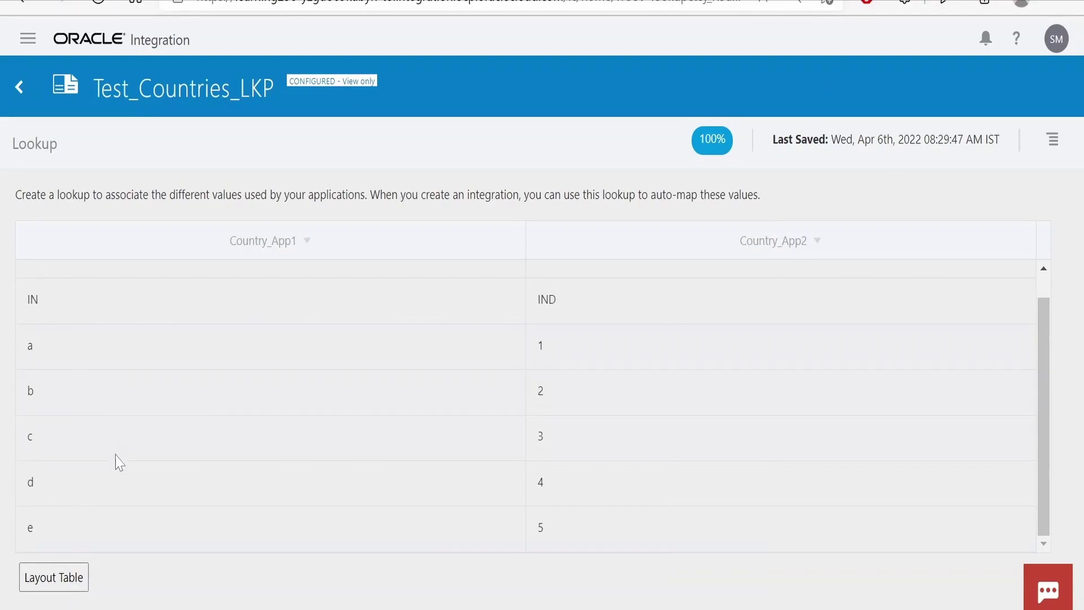
{"action": "scroll", "coordinate": [584, 540], "scroll_direction": "up", "scroll_amount": 1}
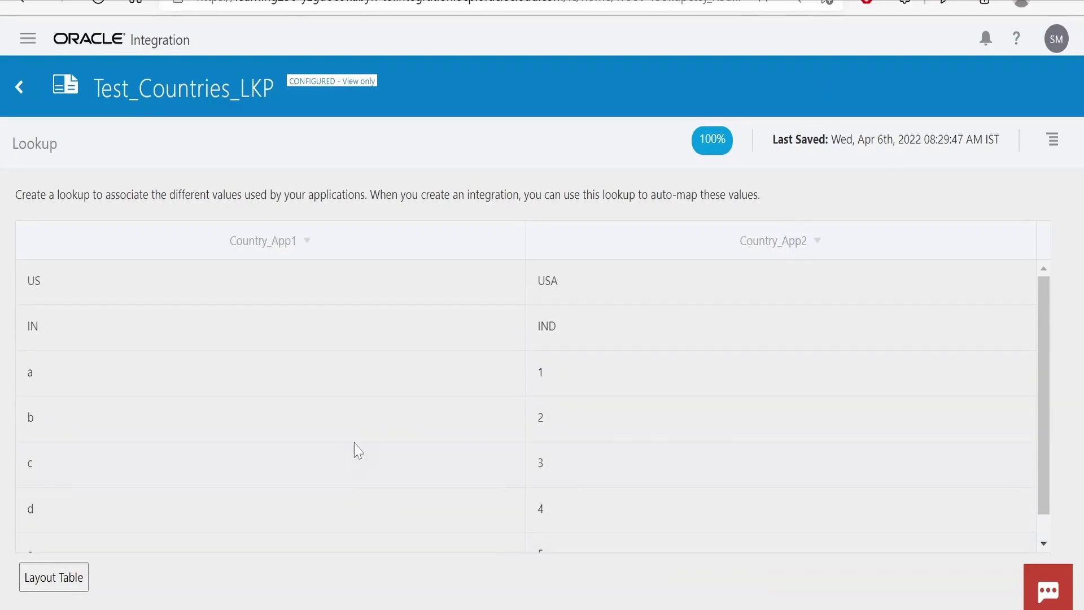